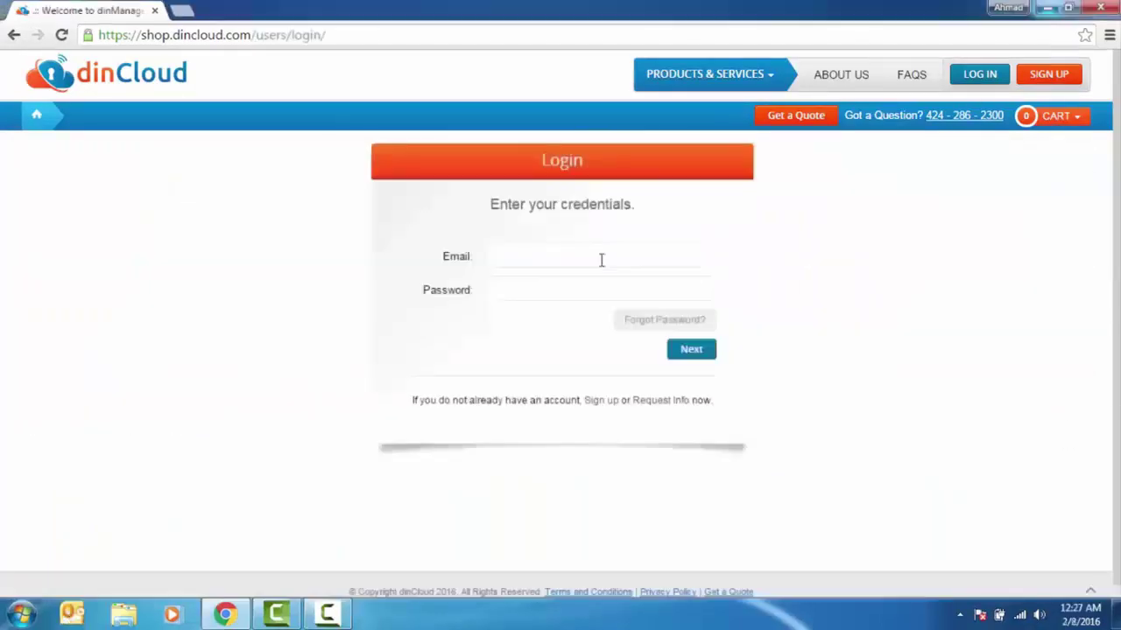
Log in to dinManage with the account e-mail address and password
{"action": "left_click", "coordinate": [601, 258]}
{"action": "type", "text": "ahmad"}
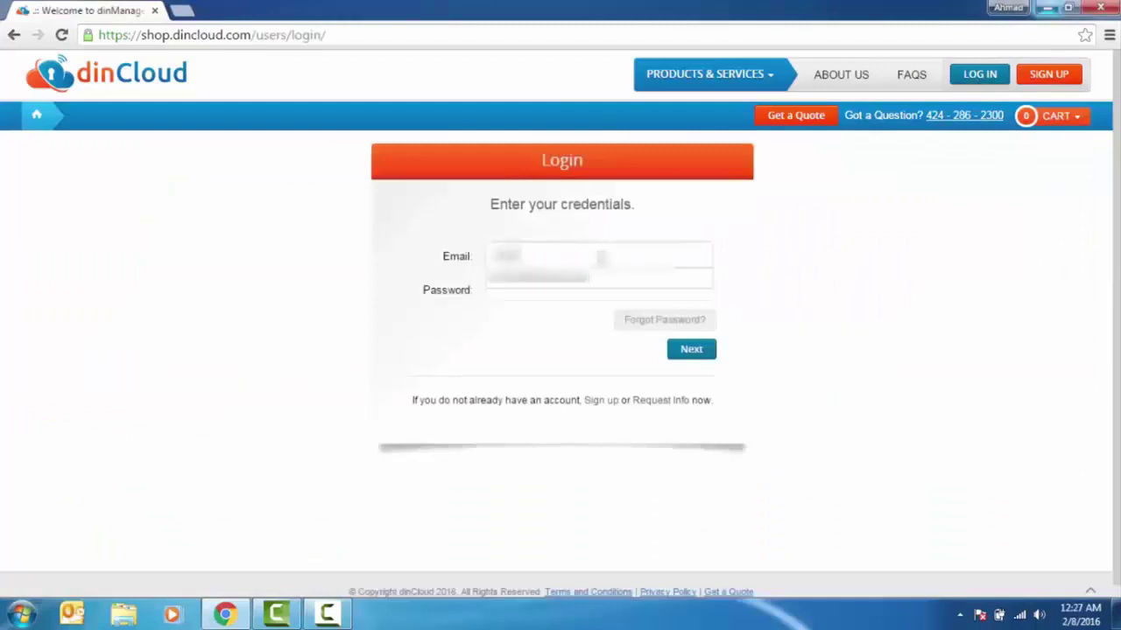
{"action": "key", "text": "Tab"}
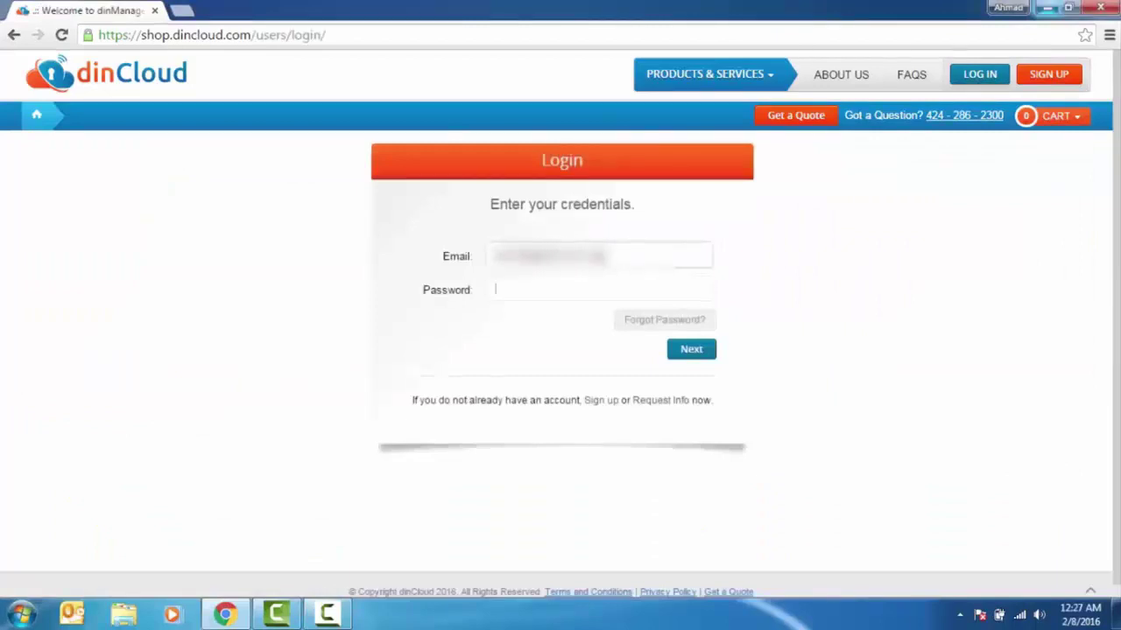
{"action": "type", "text": "********"}
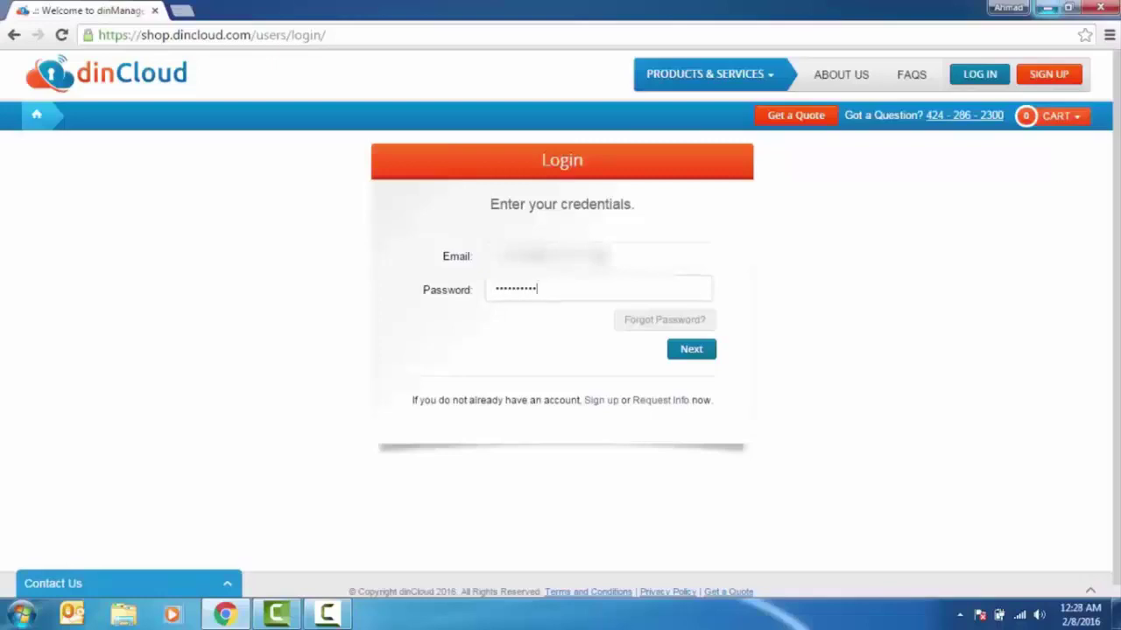
{"action": "left_click", "coordinate": [691, 351]}
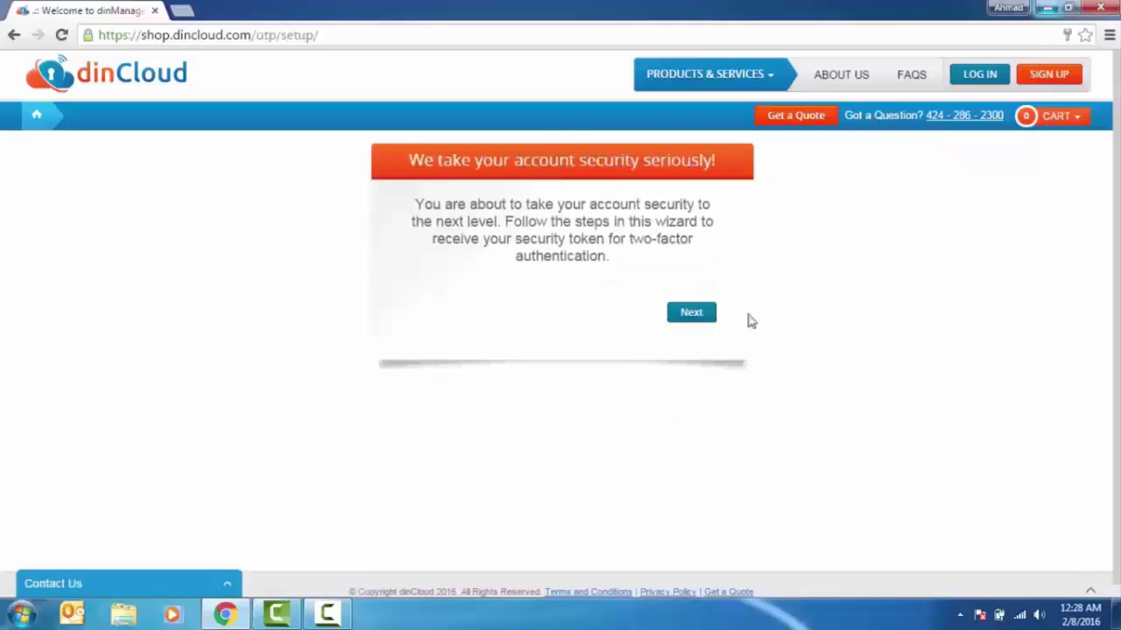
Complete two-factor verification by text message to the chosen phone number, entering the received token
{"action": "left_click", "coordinate": [695, 317]}
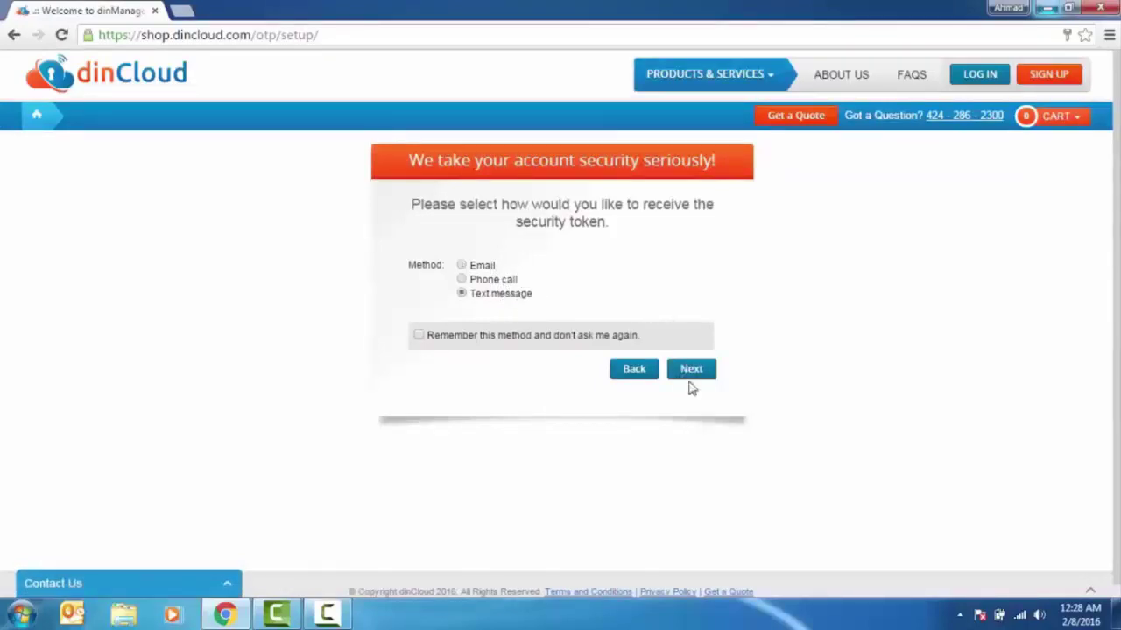
{"action": "left_click", "coordinate": [691, 373]}
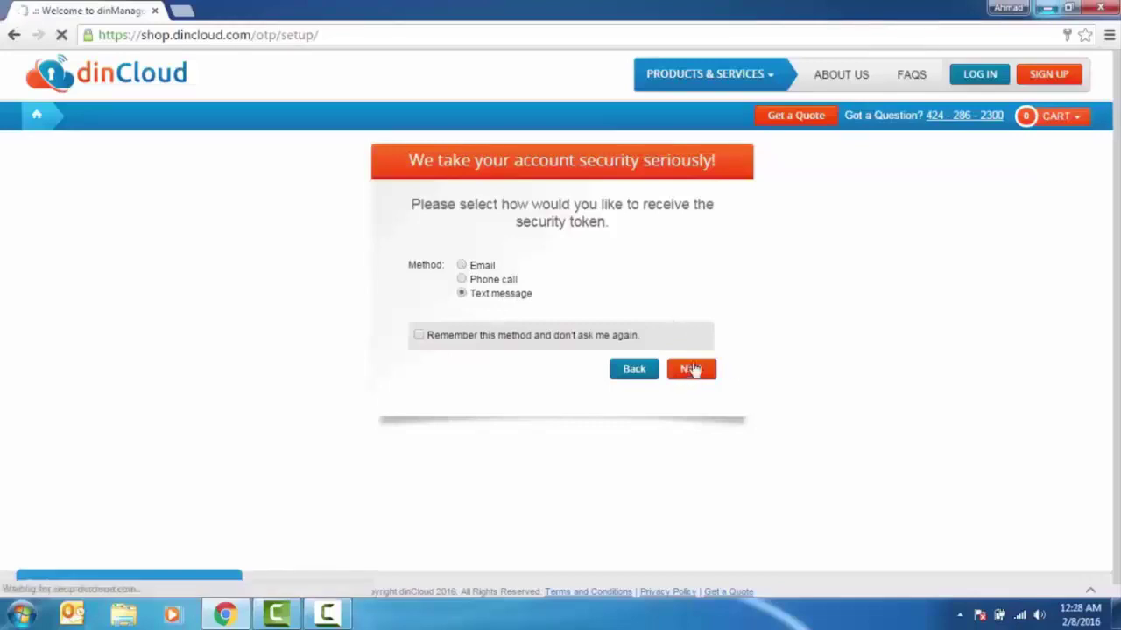
{"action": "left_click", "coordinate": [618, 292]}
{"action": "left_click", "coordinate": [618, 292]}
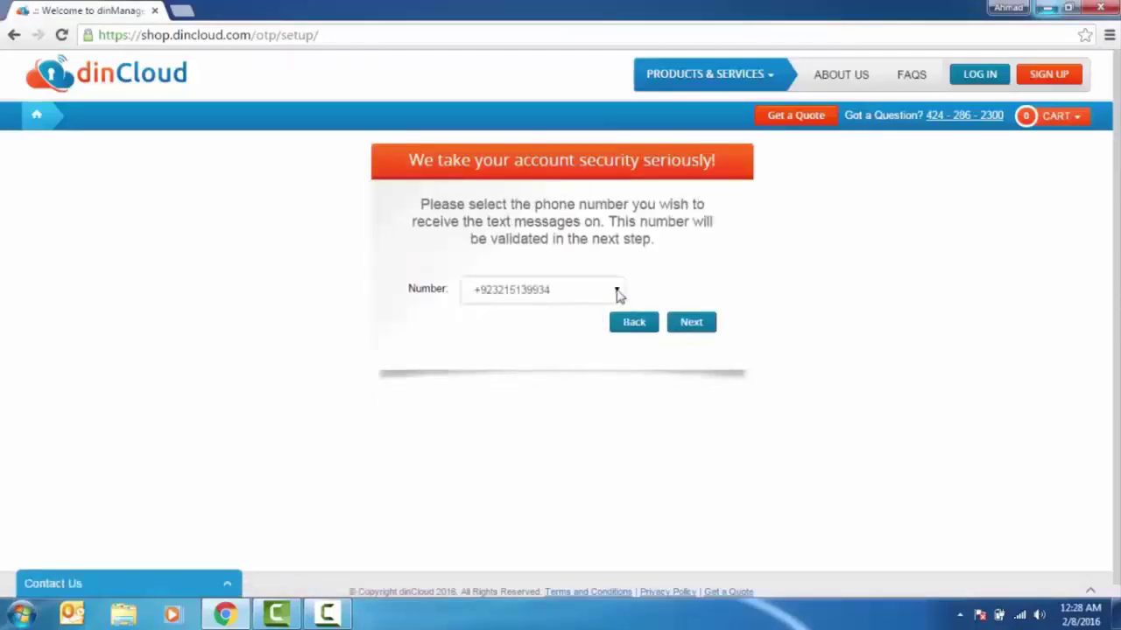
{"action": "left_click", "coordinate": [693, 326]}
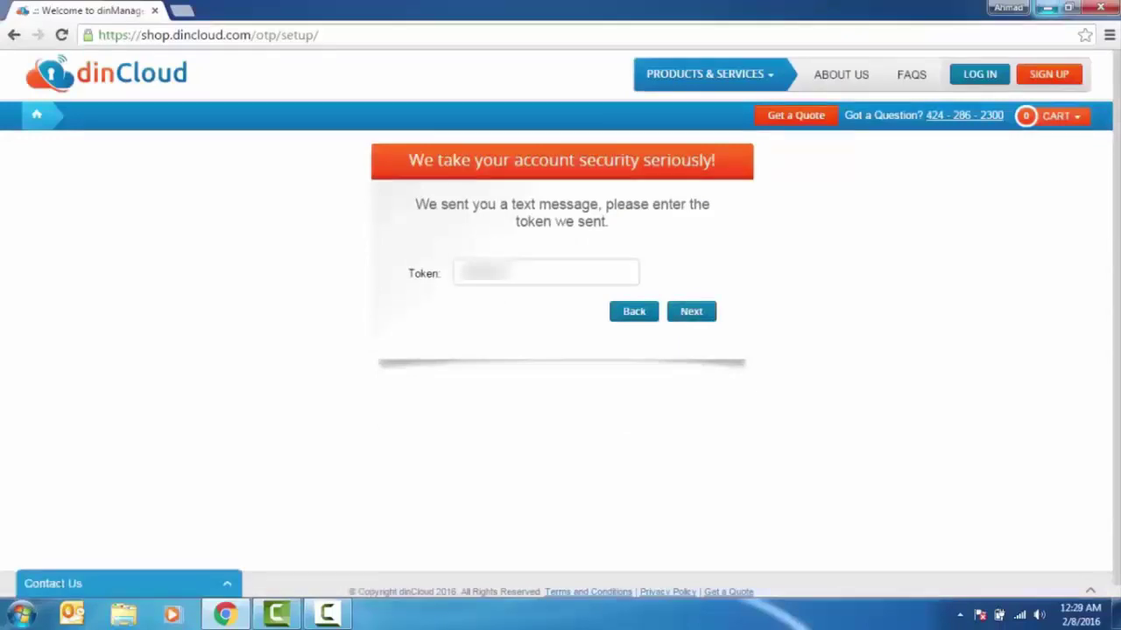
{"action": "left_click", "coordinate": [694, 313]}
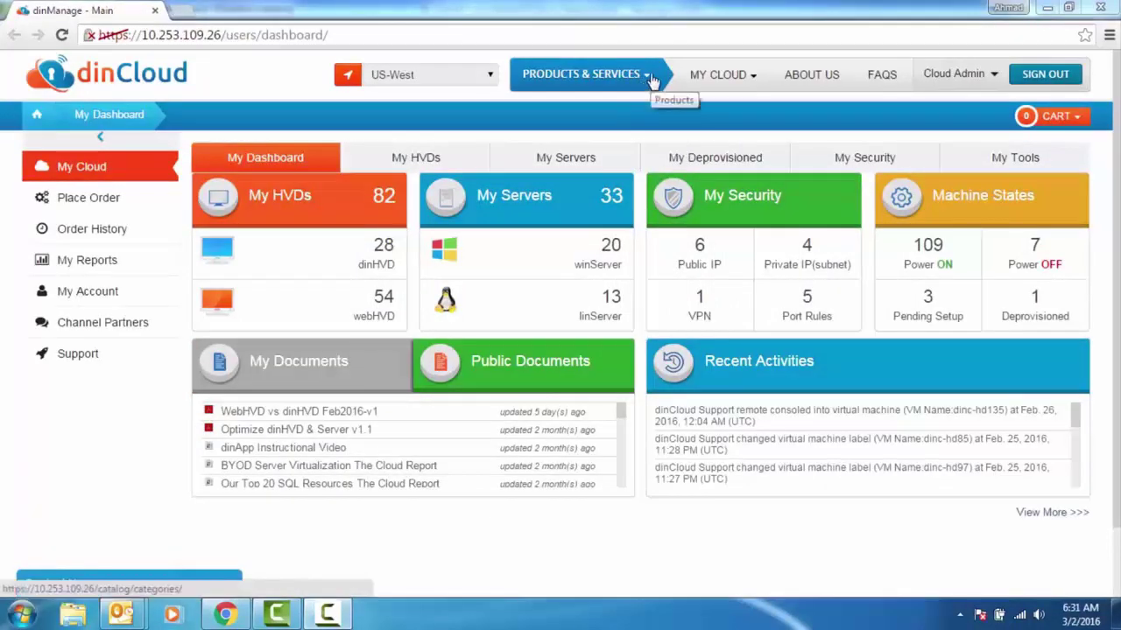
Browse to Express Servers under Products & Services and scroll through the eight offerings
{"action": "mouse_move", "coordinate": [650, 80]}
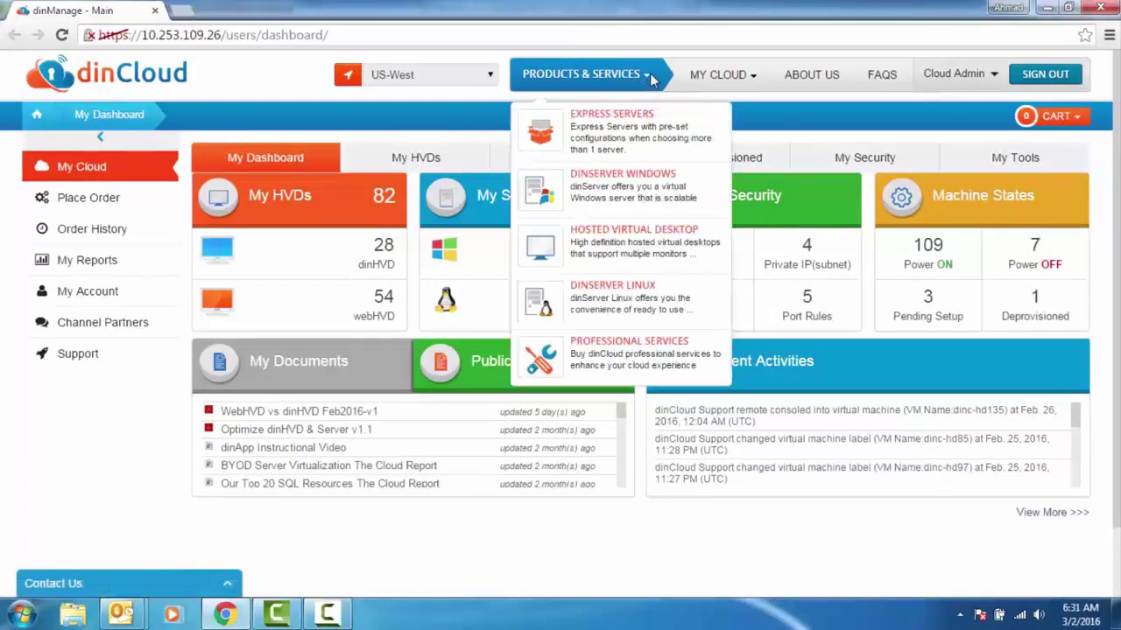
{"action": "left_click", "coordinate": [650, 149]}
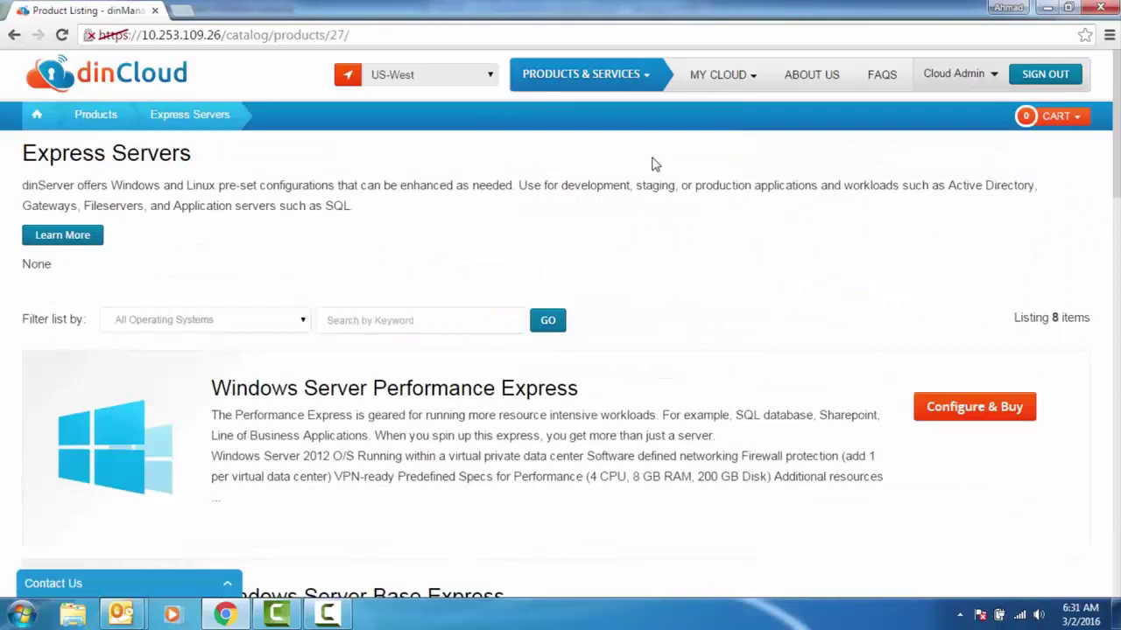
{"action": "scroll", "coordinate": [758, 280], "scroll_direction": "down", "scroll_amount": 2}
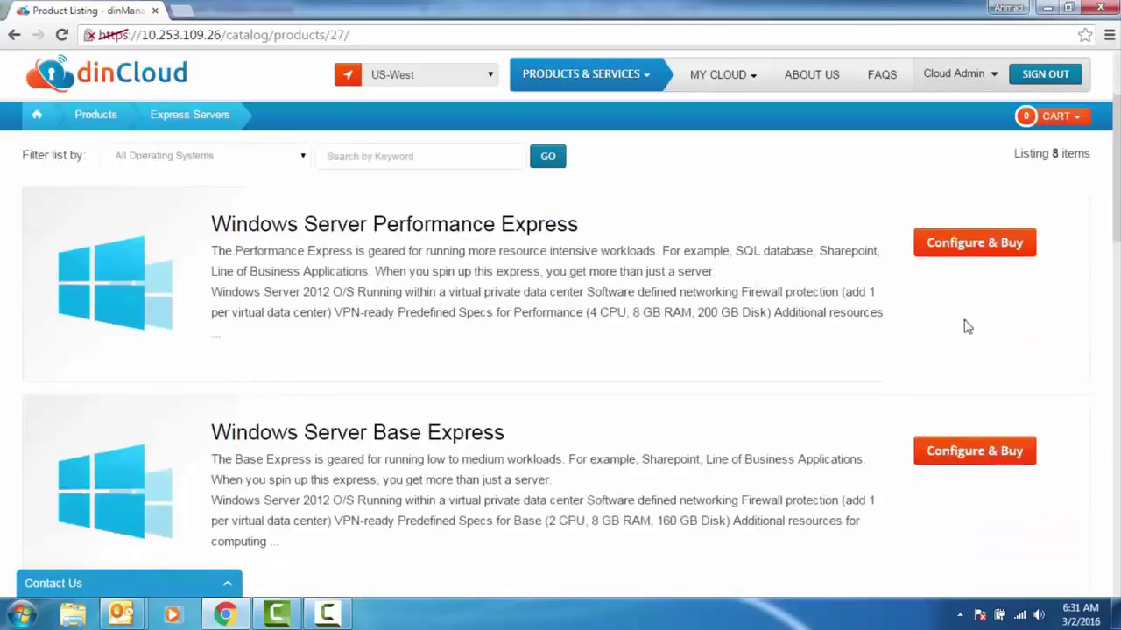
Add Windows Server Performance Express to the cart with CPU 6, memory 10 GB and disk 300 GB
{"action": "left_click", "coordinate": [972, 254]}
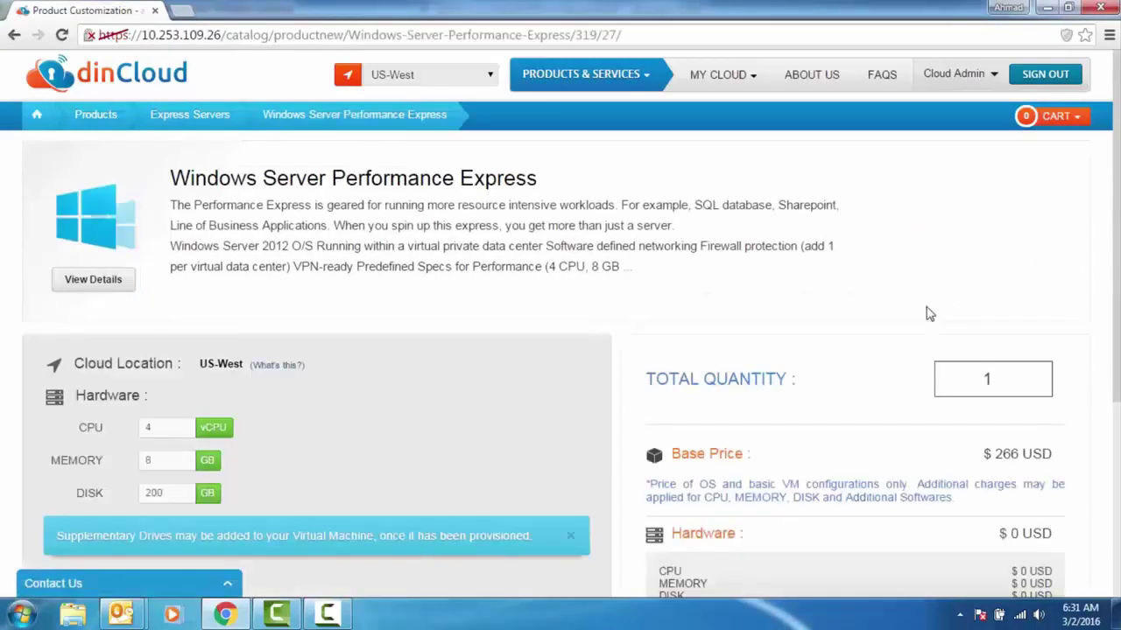
{"action": "left_click", "coordinate": [180, 426]}
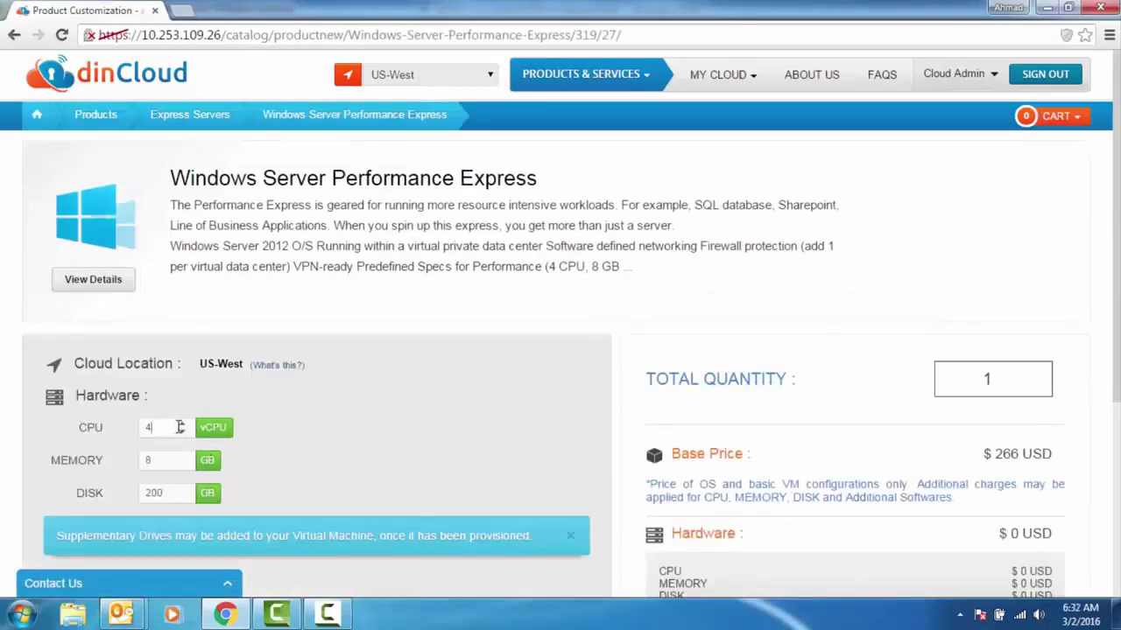
{"action": "left_click", "coordinate": [181, 423]}
{"action": "left_click", "coordinate": [181, 423]}
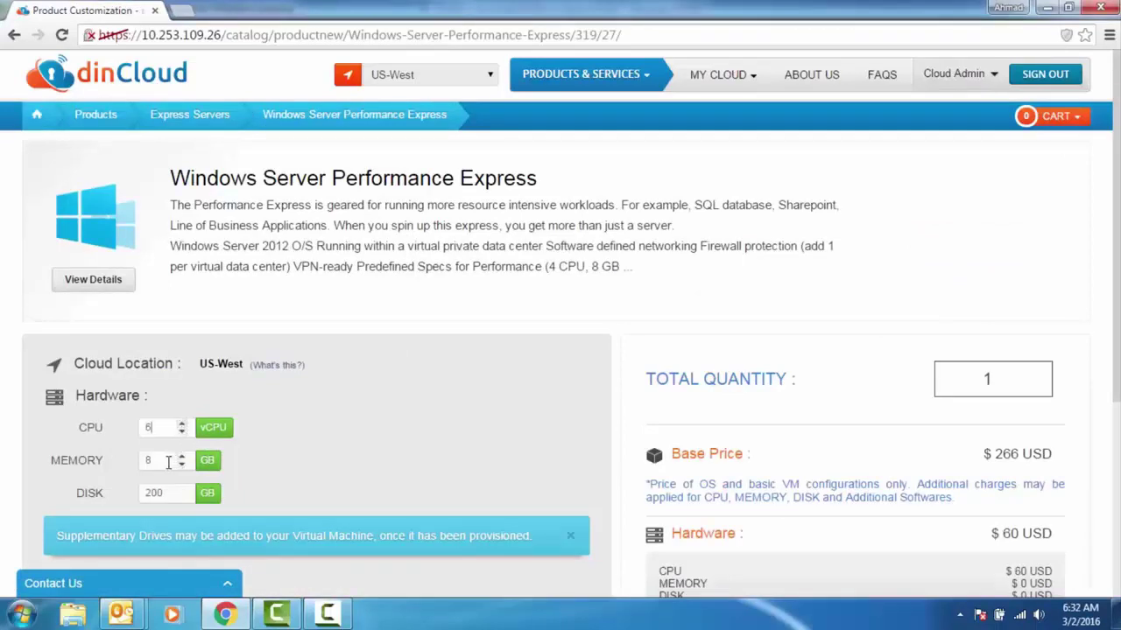
{"action": "left_click", "coordinate": [181, 457]}
{"action": "left_click", "coordinate": [181, 457]}
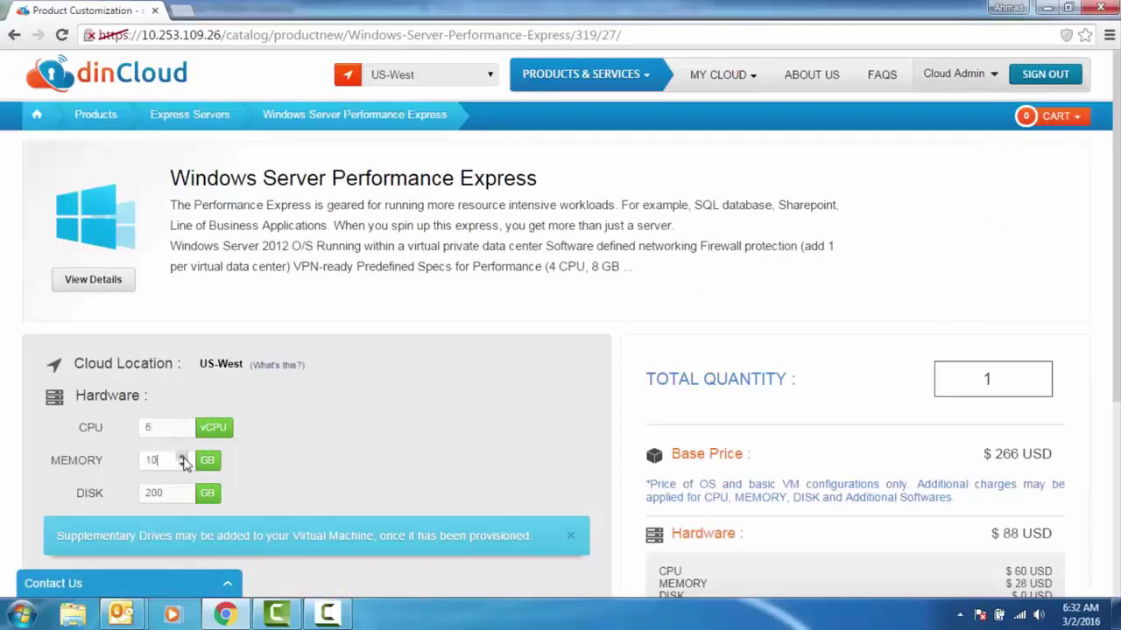
{"action": "double_click", "coordinate": [148, 493]}
{"action": "type", "text": "300"}
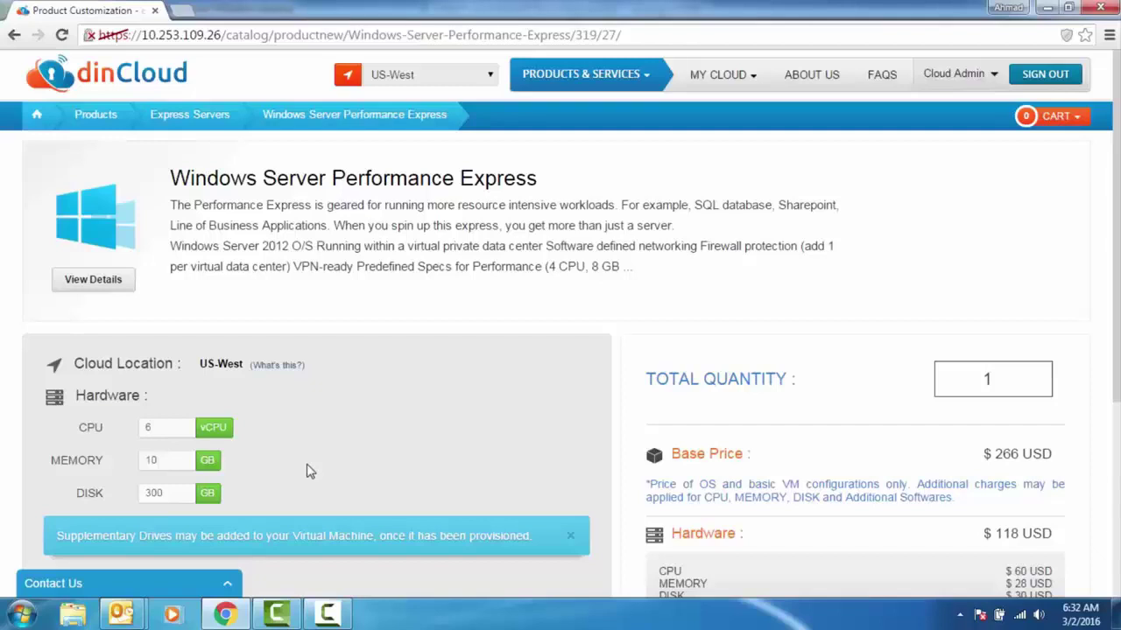
{"action": "scroll", "coordinate": [346, 437], "scroll_direction": "down", "scroll_amount": 3}
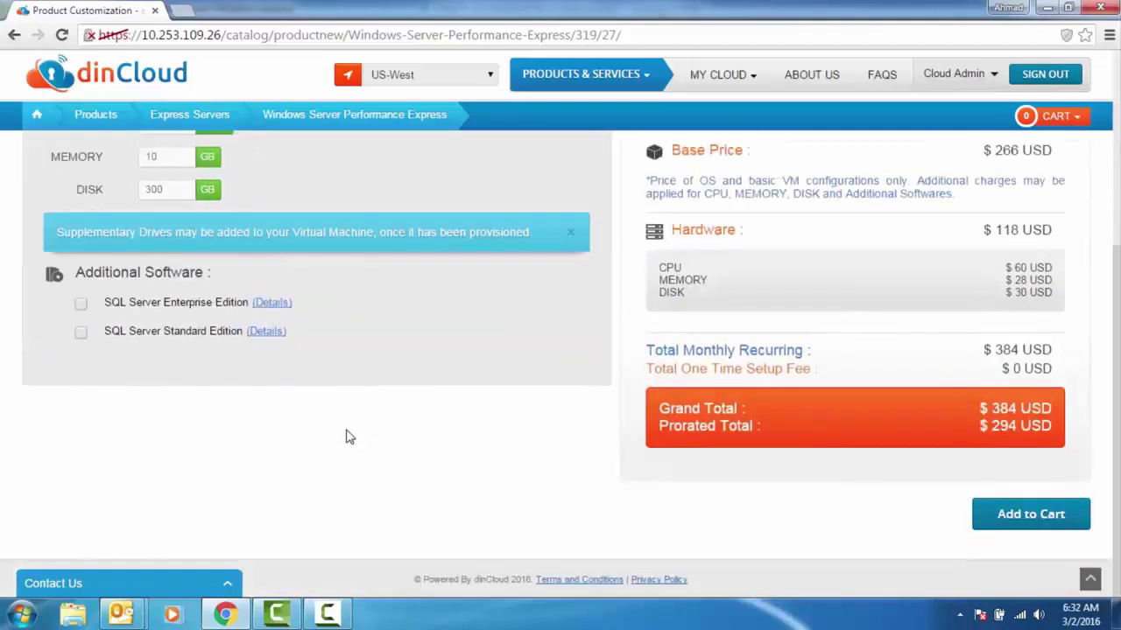
{"action": "left_click", "coordinate": [1029, 513]}
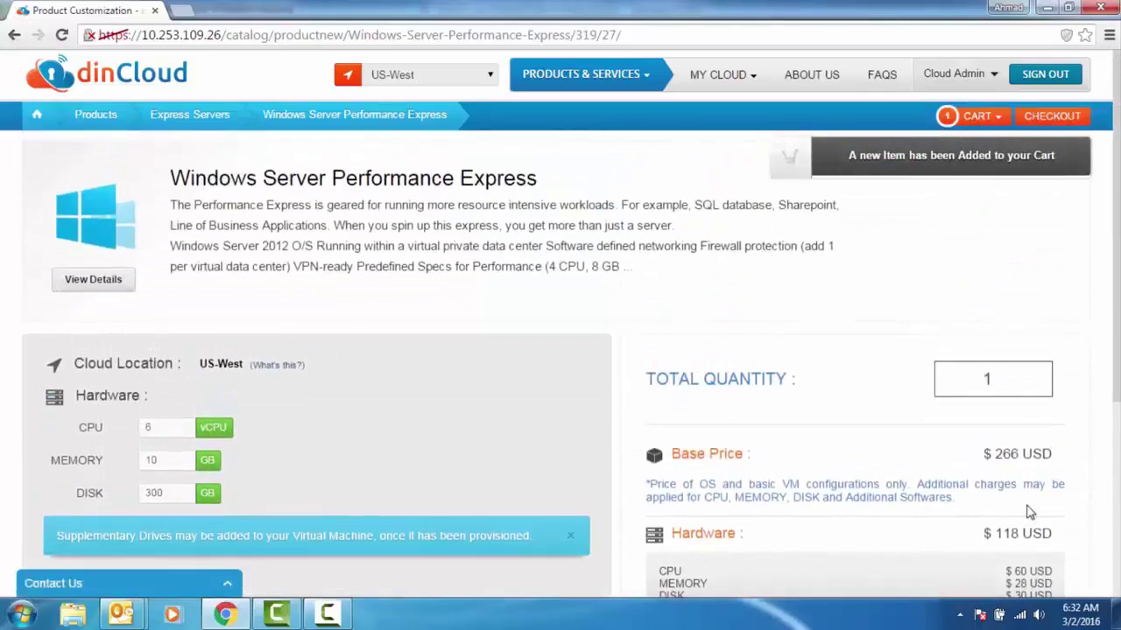
Check out with a confirmed VM password on the Default network and place the order
{"action": "left_click", "coordinate": [1041, 122]}
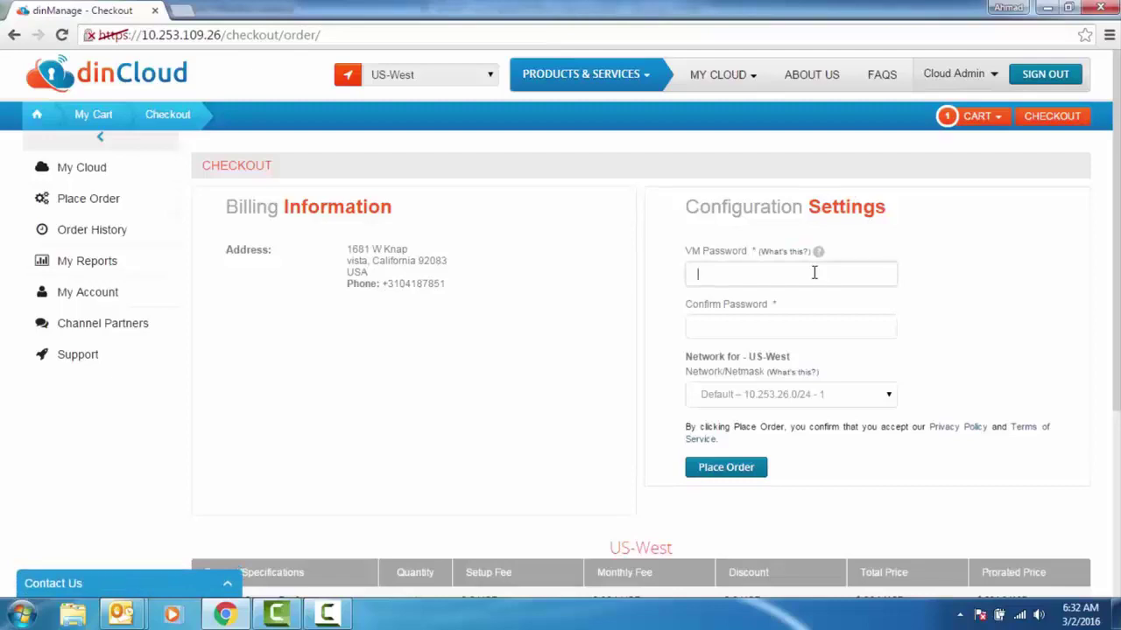
{"action": "type", "text": "*"}
{"action": "key", "text": "Tab"}
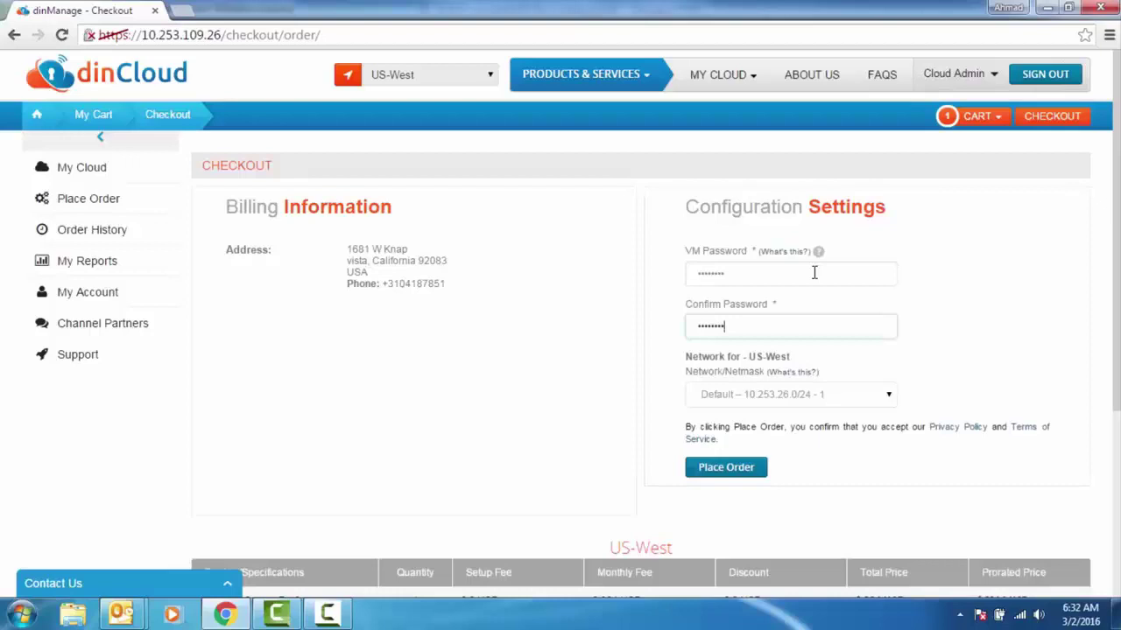
{"action": "left_click", "coordinate": [893, 398]}
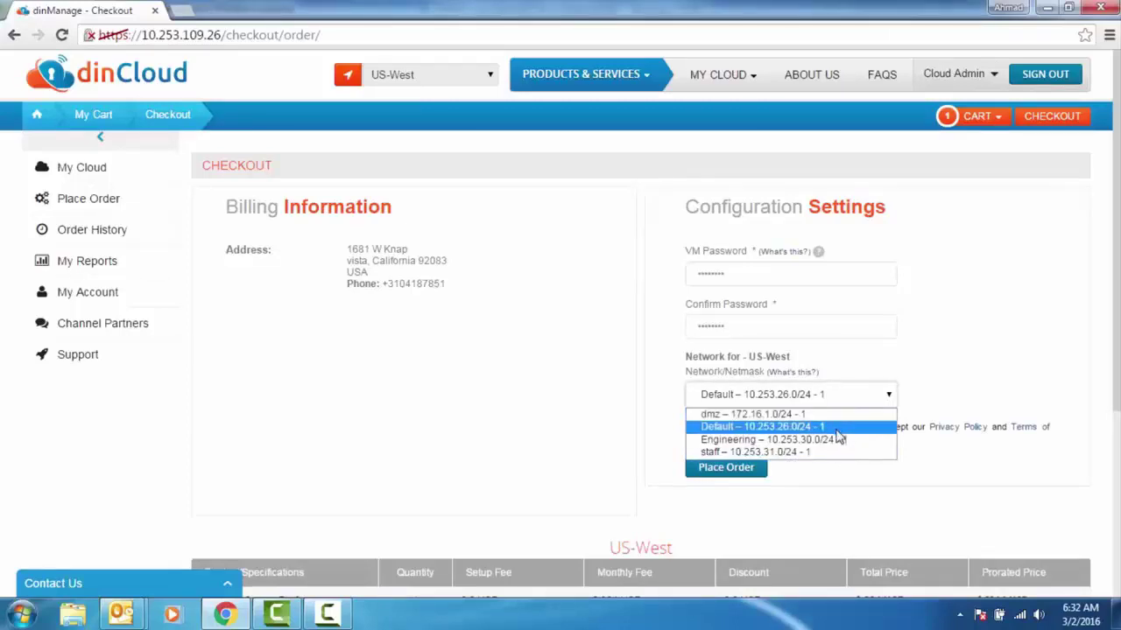
{"action": "left_click", "coordinate": [836, 429]}
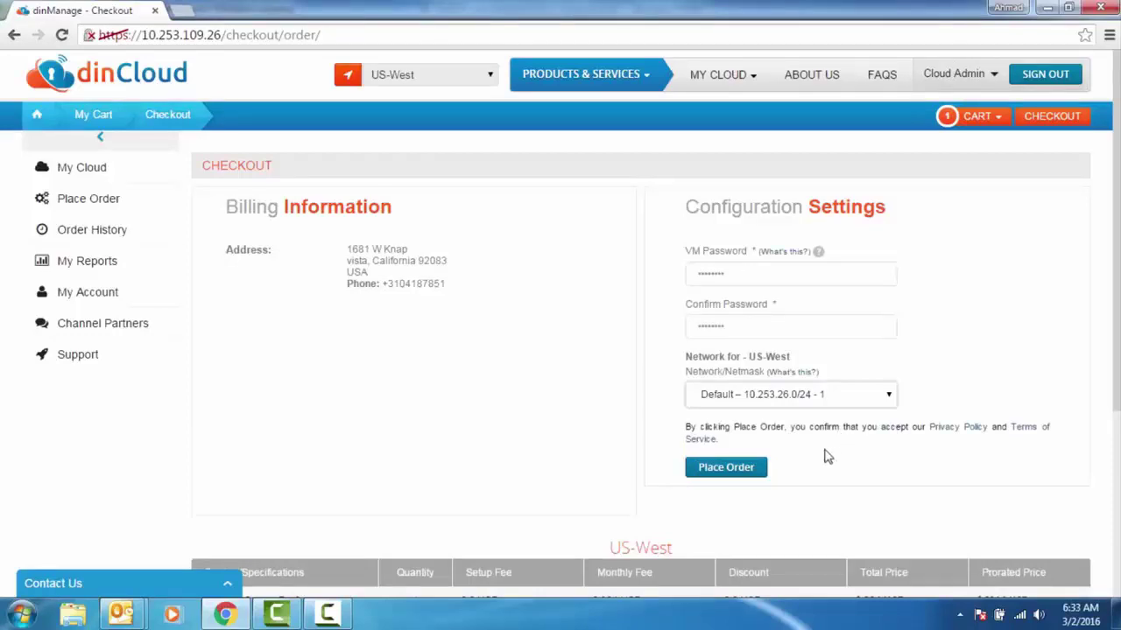
{"action": "left_click", "coordinate": [726, 471]}
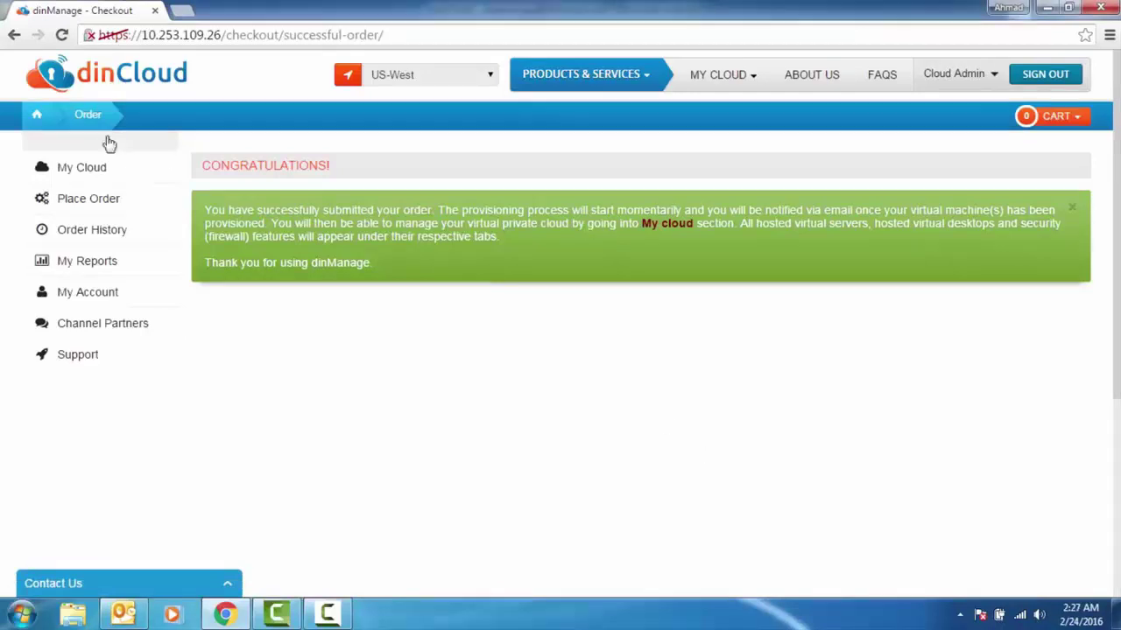
Save 'Testing Server' as dinc-hs8's label in My Servers and show its gear actions
{"action": "left_click", "coordinate": [41, 116]}
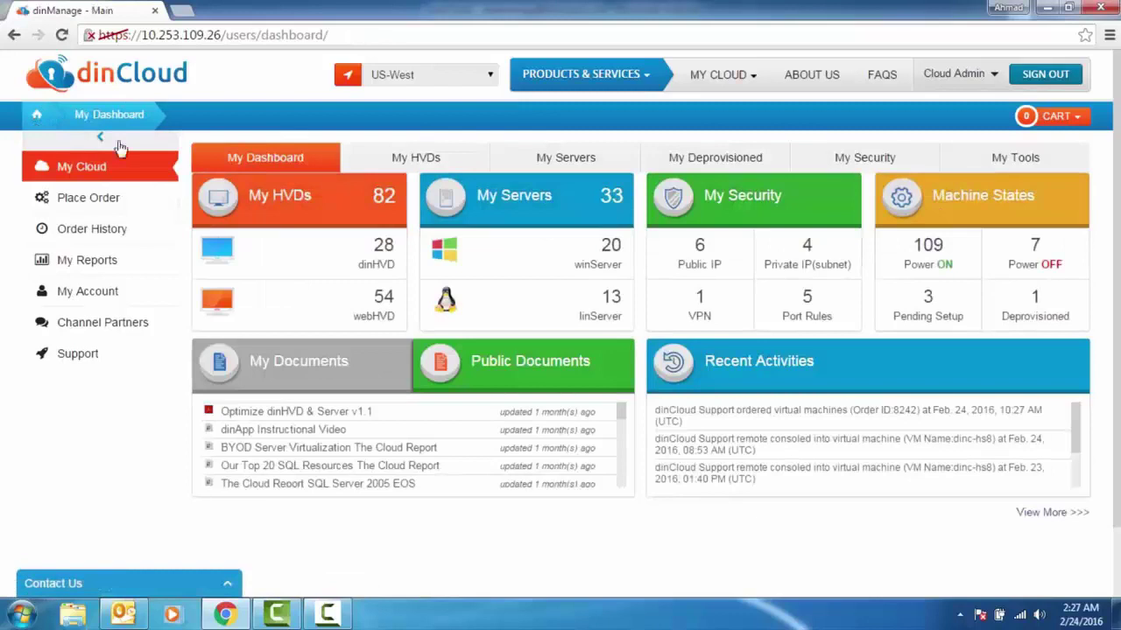
{"action": "left_click", "coordinate": [575, 166]}
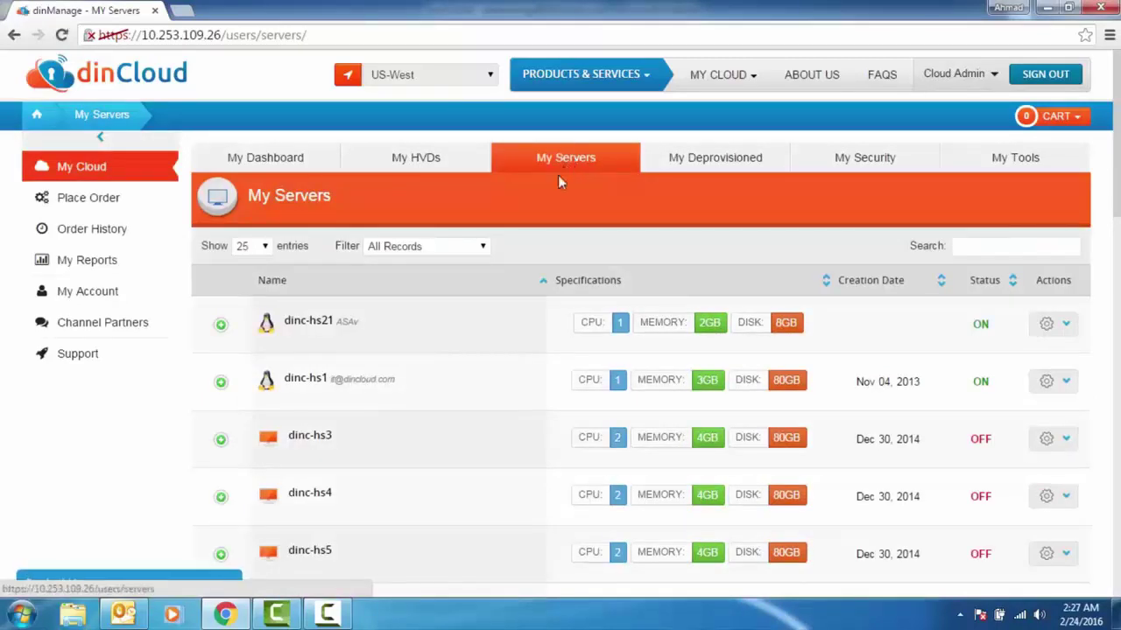
{"action": "scroll", "coordinate": [458, 385], "scroll_direction": "down", "scroll_amount": 2}
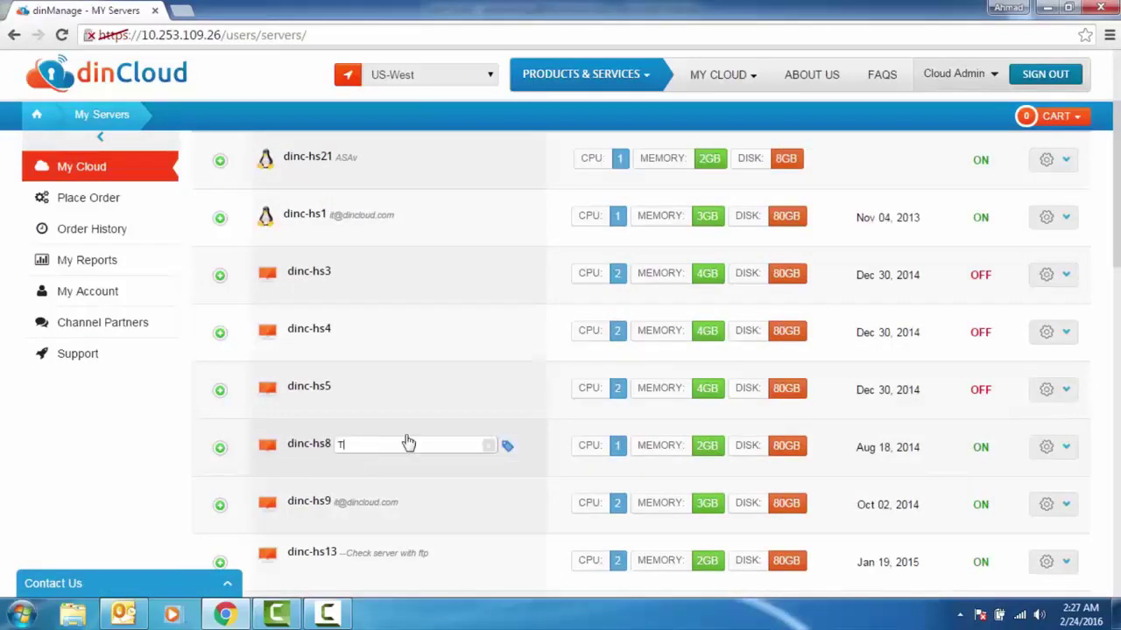
{"action": "type", "text": "sting Server"}
{"action": "left_click", "coordinate": [506, 448]}
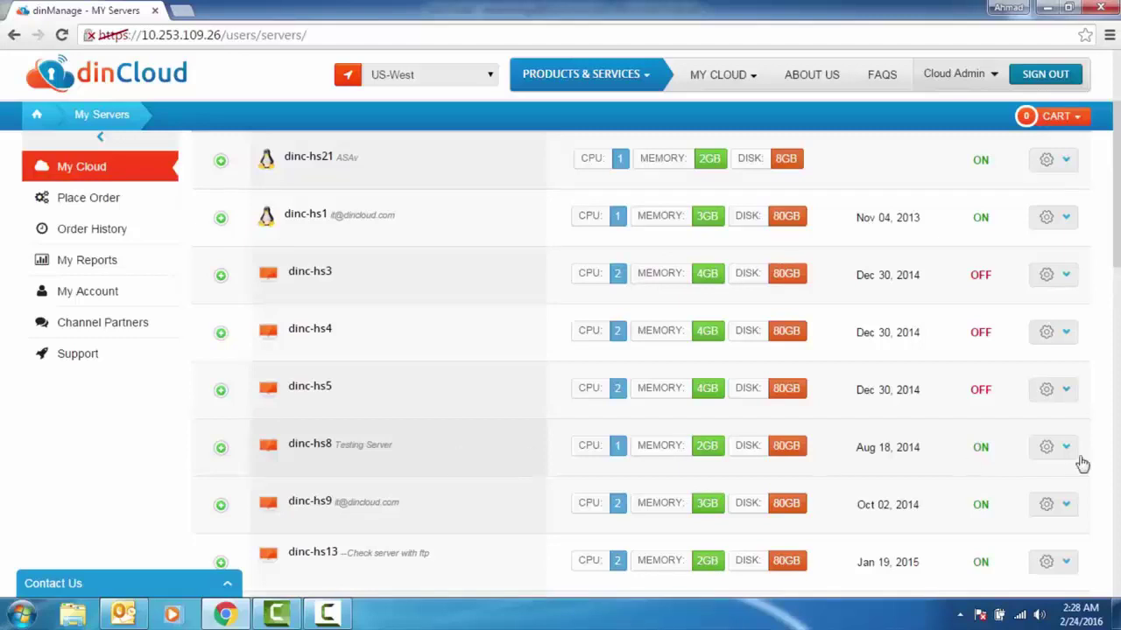
{"action": "scroll", "coordinate": [1070, 454], "scroll_direction": "down", "scroll_amount": 1}
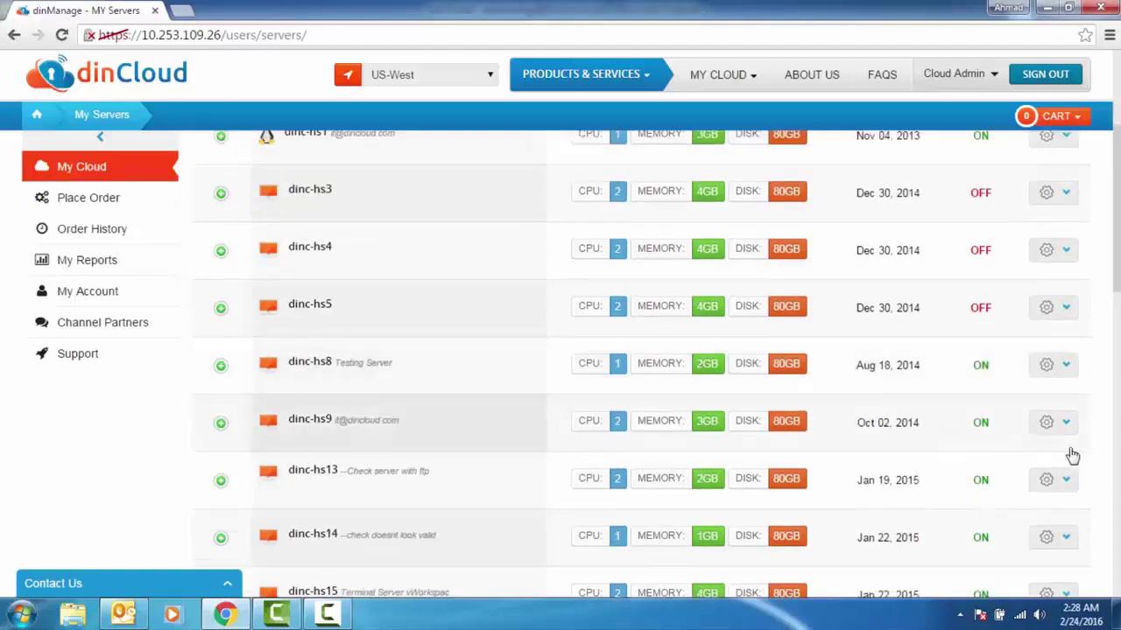
{"action": "left_click", "coordinate": [1066, 367]}
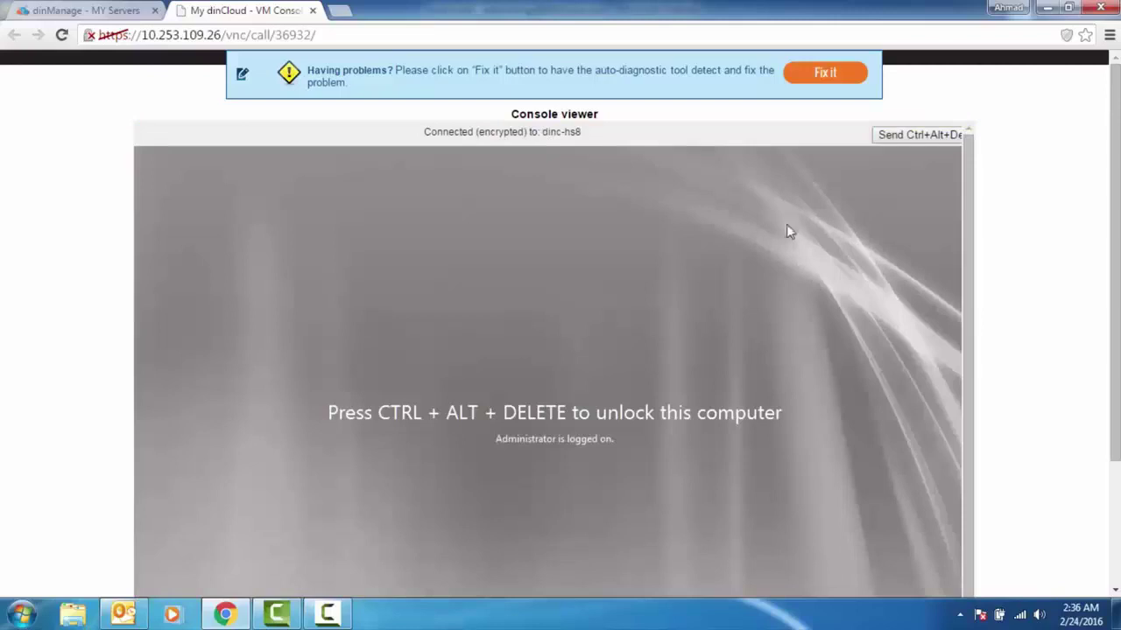
Send Ctrl+Alt+Del in the remote console and sign in to dinc-hs8 with the Administrator password
{"action": "left_click", "coordinate": [908, 137]}
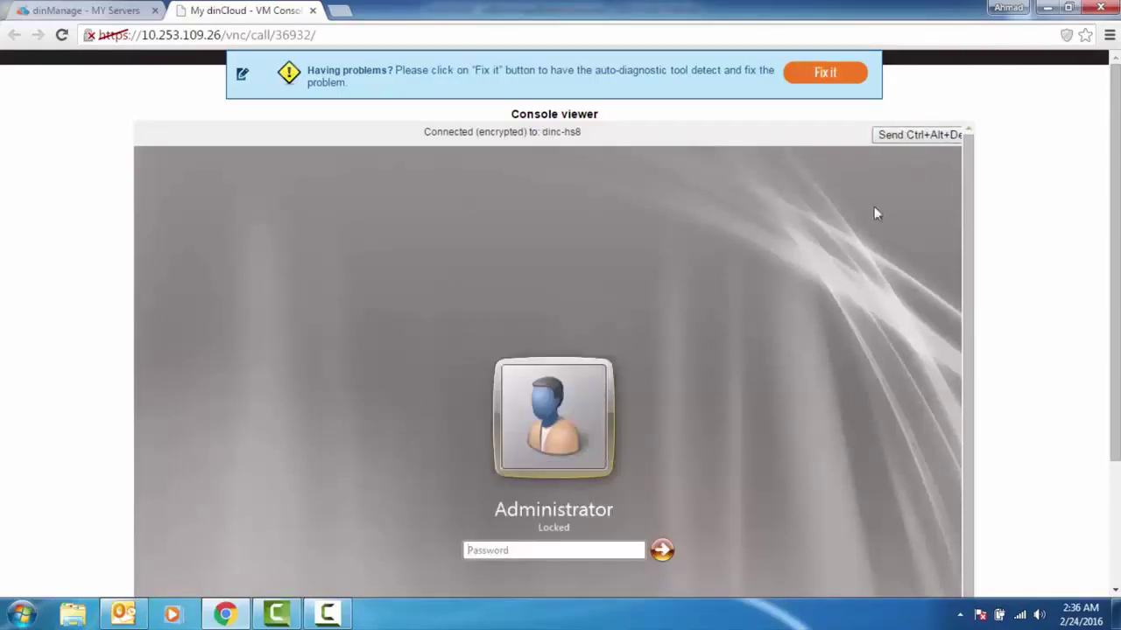
{"action": "left_click", "coordinate": [576, 552]}
{"action": "type", "text": "P@ssw0r"}
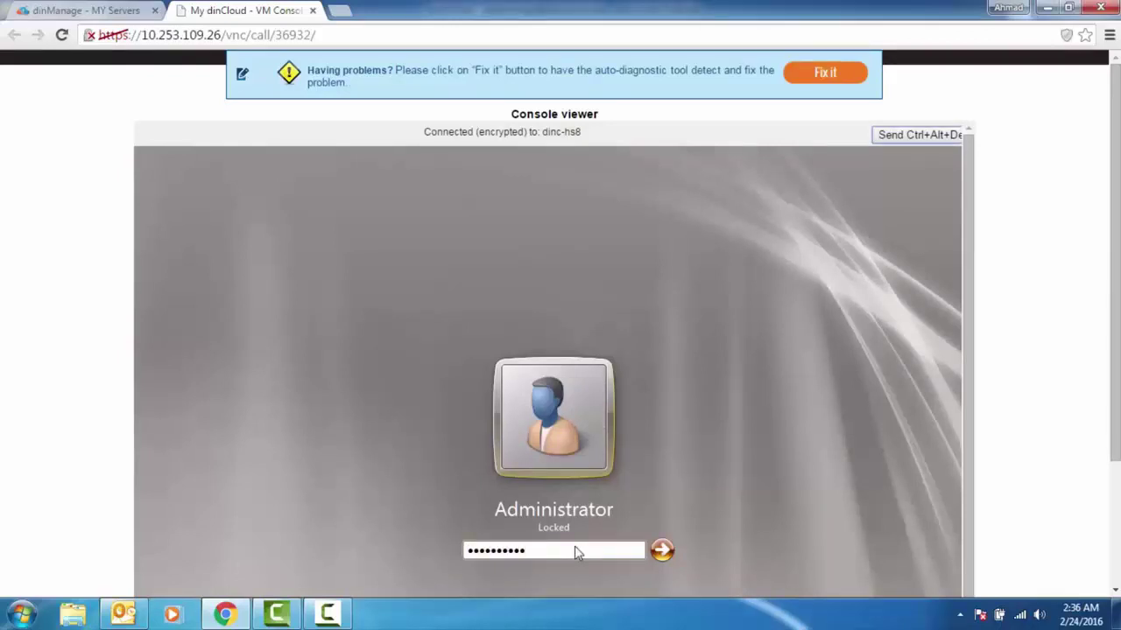
{"action": "key", "text": "Return"}
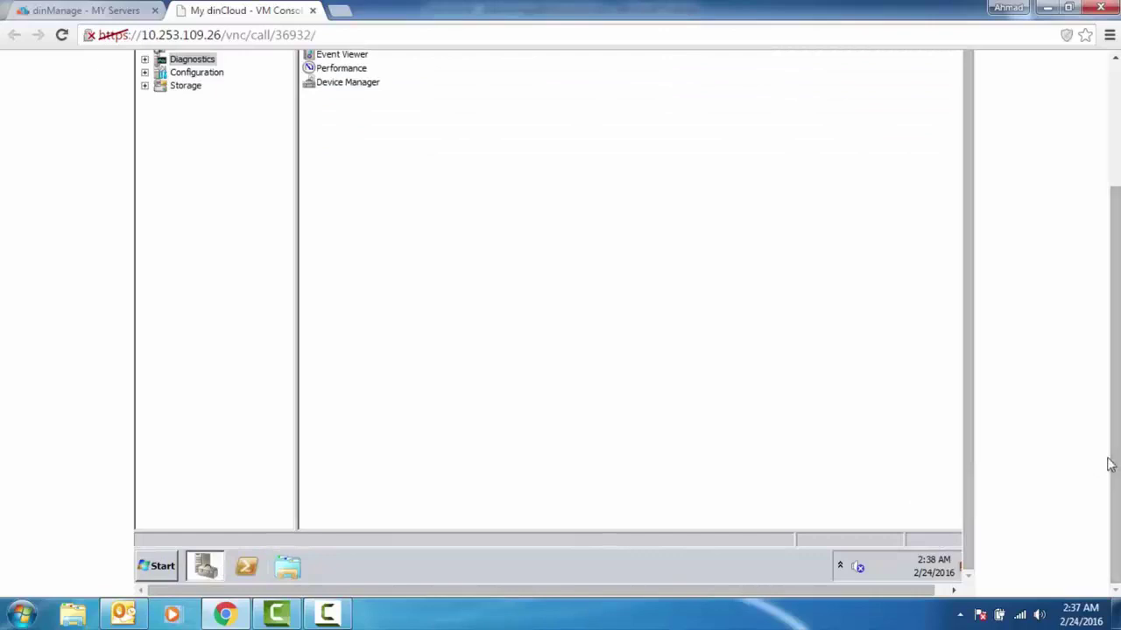
Scroll up to the console header and send Ctrl+Alt+Del to dinc-hs8
{"action": "left_click_drag", "start_coordinate": [1111, 466], "coordinate": [1116, 425]}
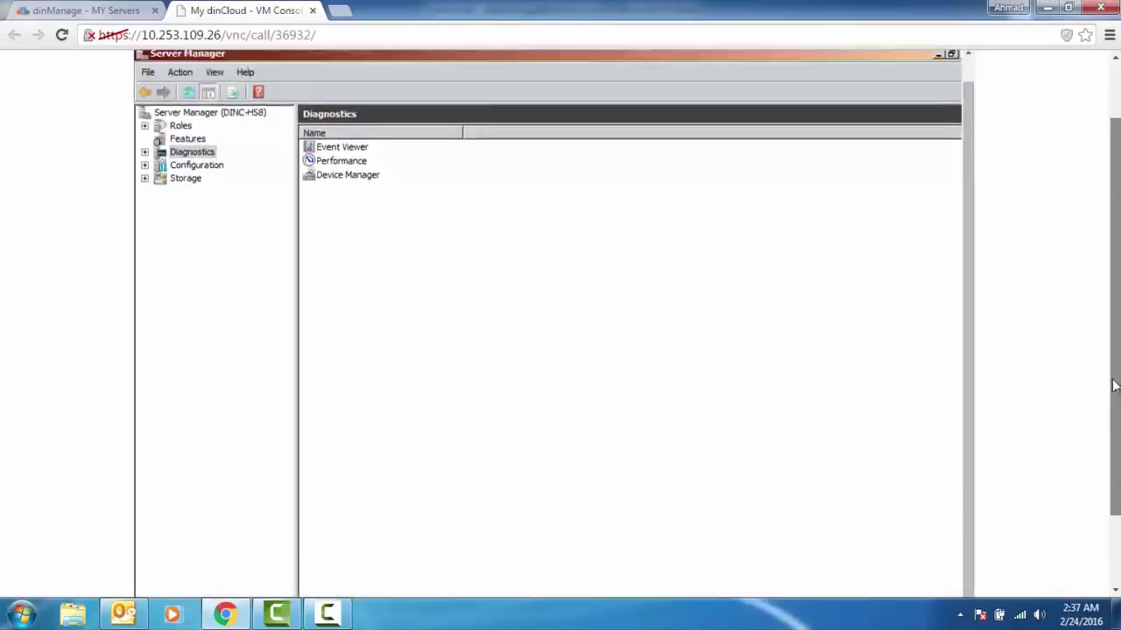
{"action": "scroll", "coordinate": [1114, 386], "scroll_direction": "up", "scroll_amount": 1}
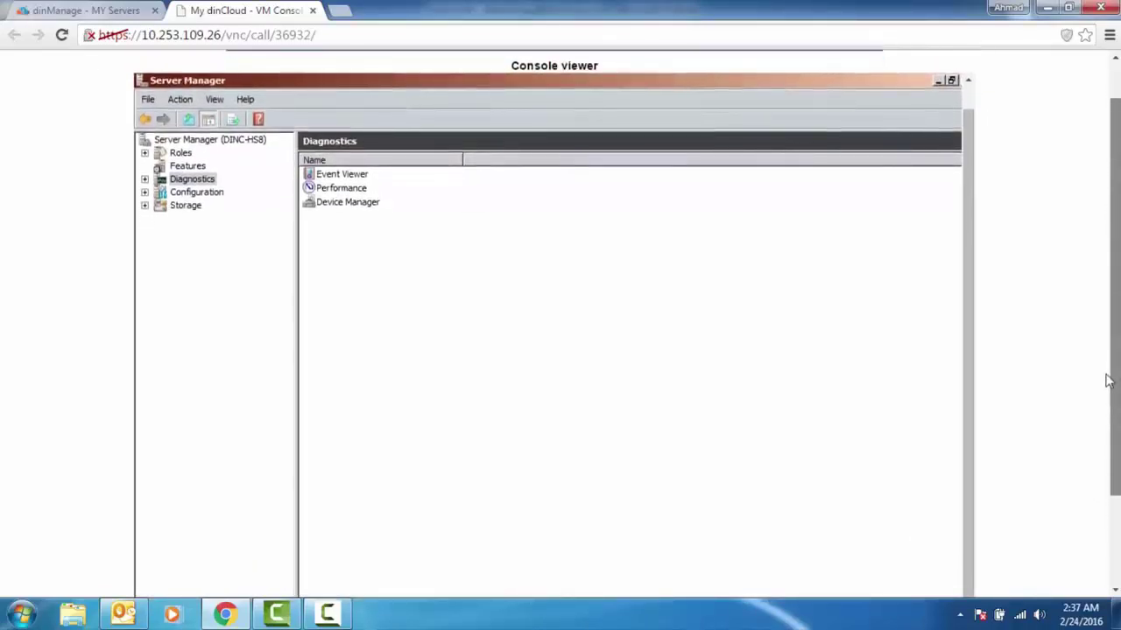
{"action": "left_click_drag", "start_coordinate": [1107, 381], "coordinate": [1111, 383]}
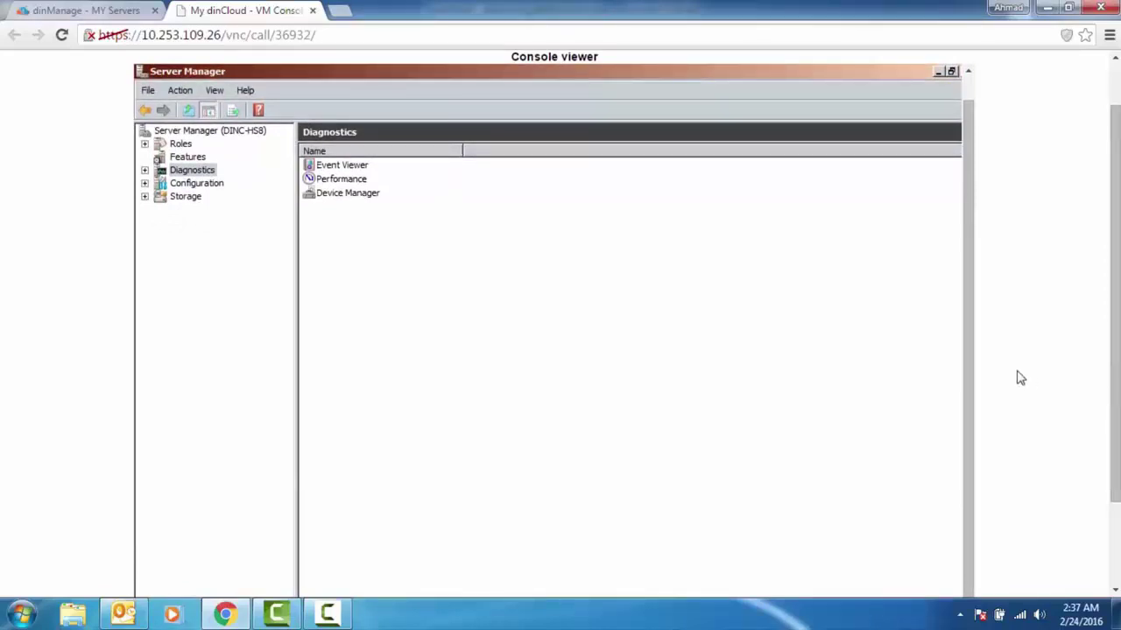
{"action": "scroll", "coordinate": [972, 361], "scroll_direction": "up", "scroll_amount": 1}
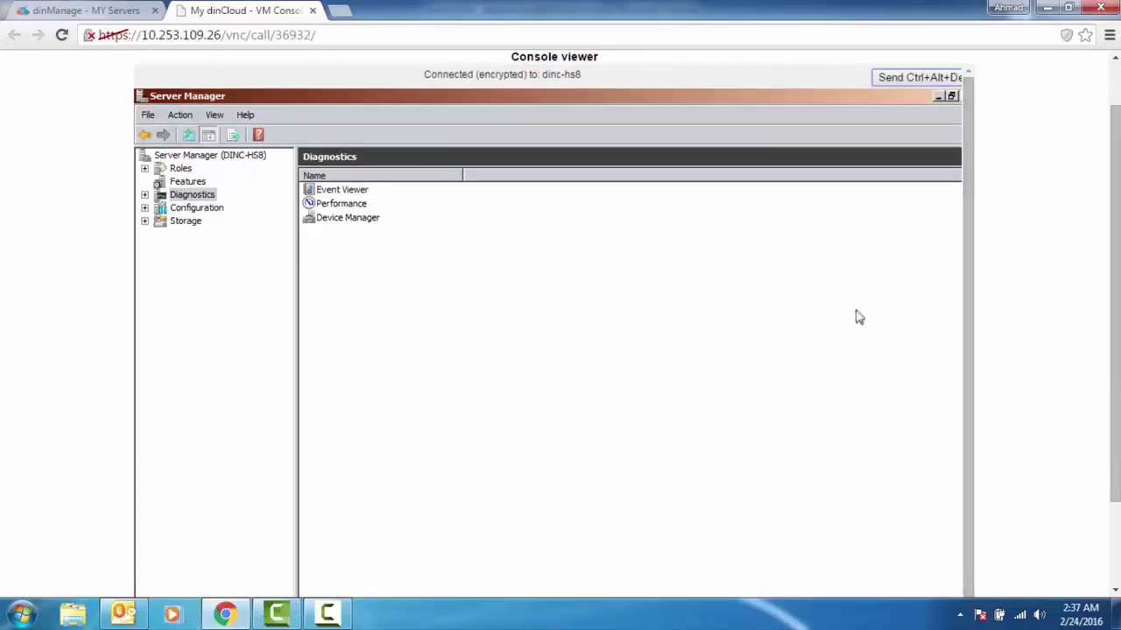
{"action": "left_click", "coordinate": [933, 82]}
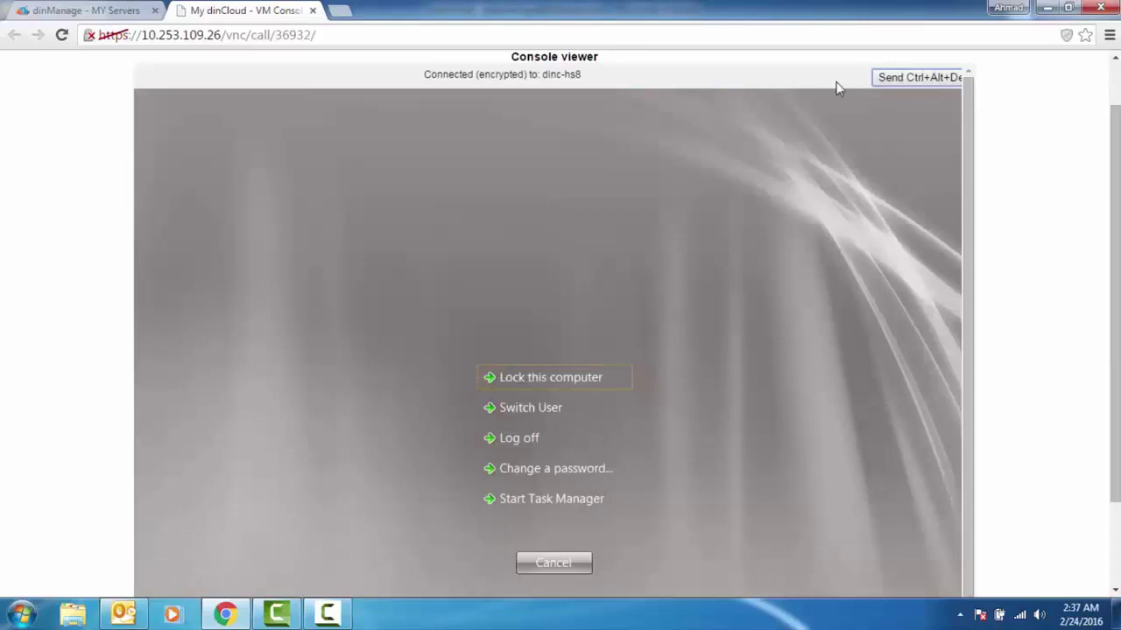